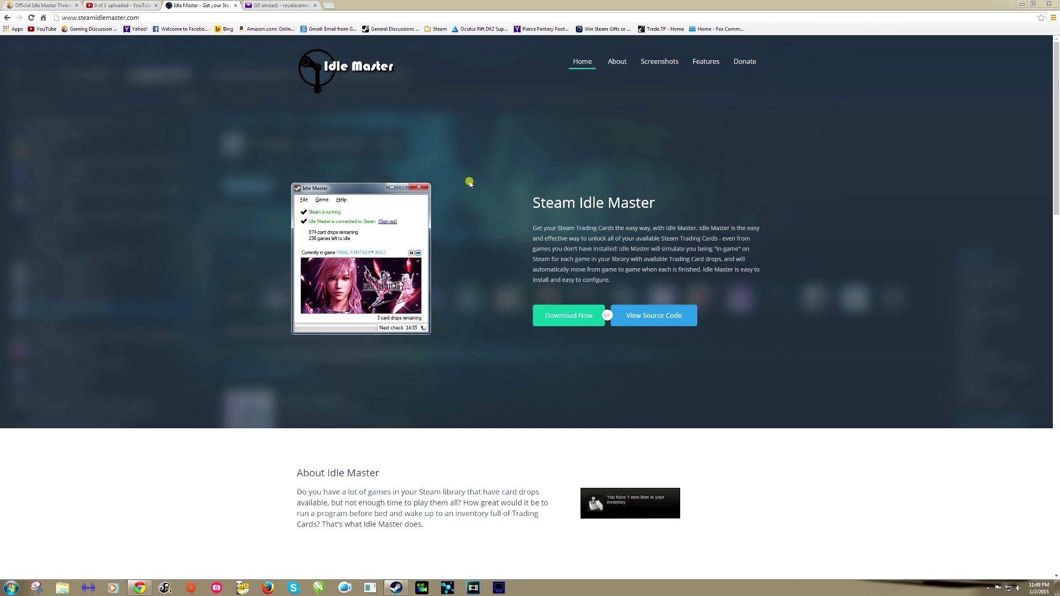
Download the Idle Master installer setup (4).exe and bring up its download options.
{"action": "left_click", "coordinate": [561, 320]}
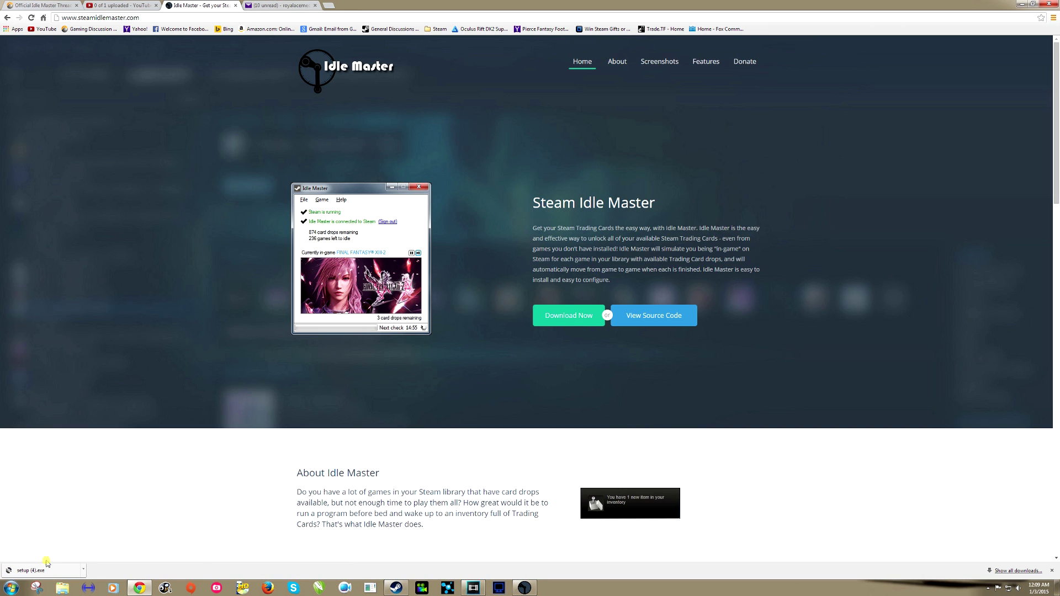
{"action": "left_click", "coordinate": [83, 571]}
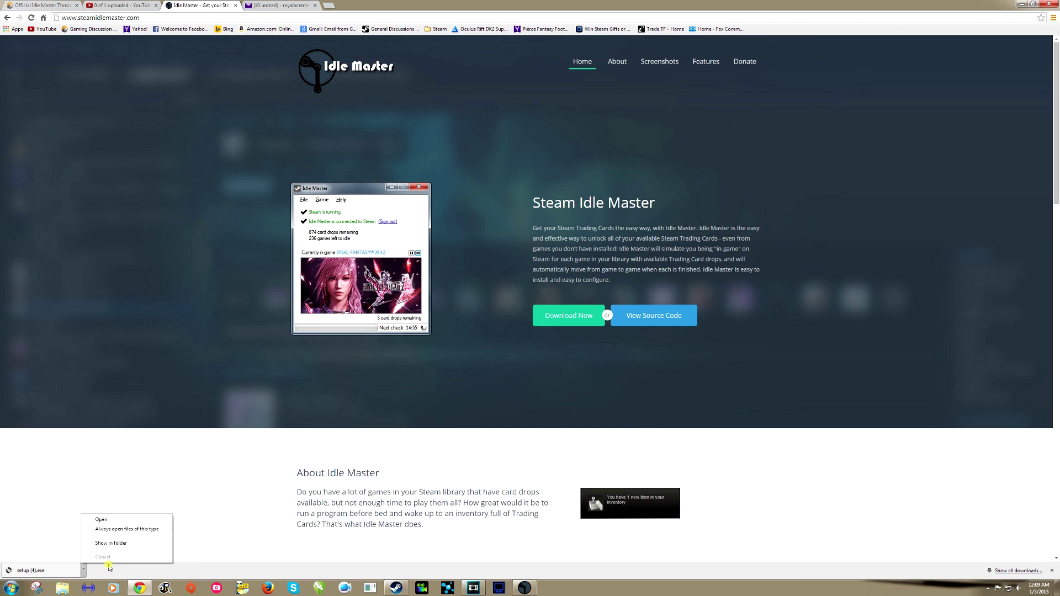
Select setup (3) in Downloads, then open the Idle Master folder on Local Disk (E:).
{"action": "left_click", "coordinate": [126, 544]}
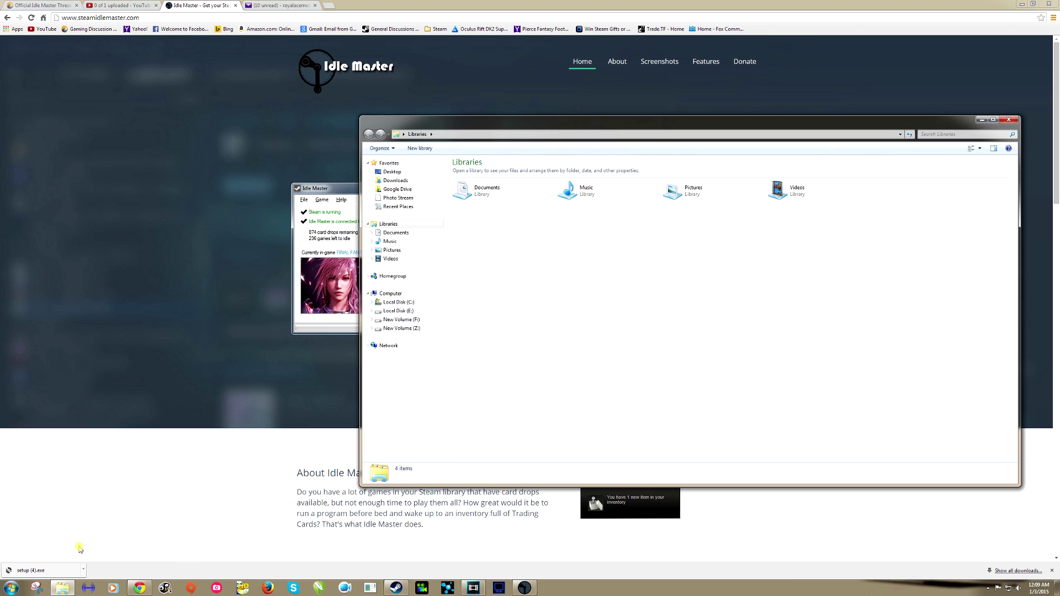
{"action": "left_click", "coordinate": [393, 180]}
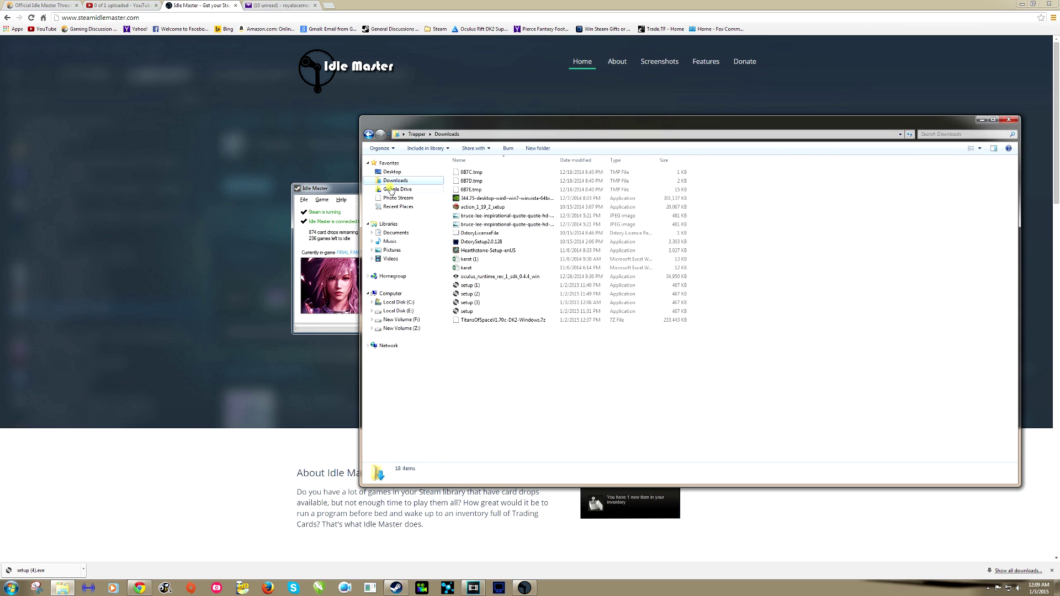
{"action": "left_click", "coordinate": [471, 303]}
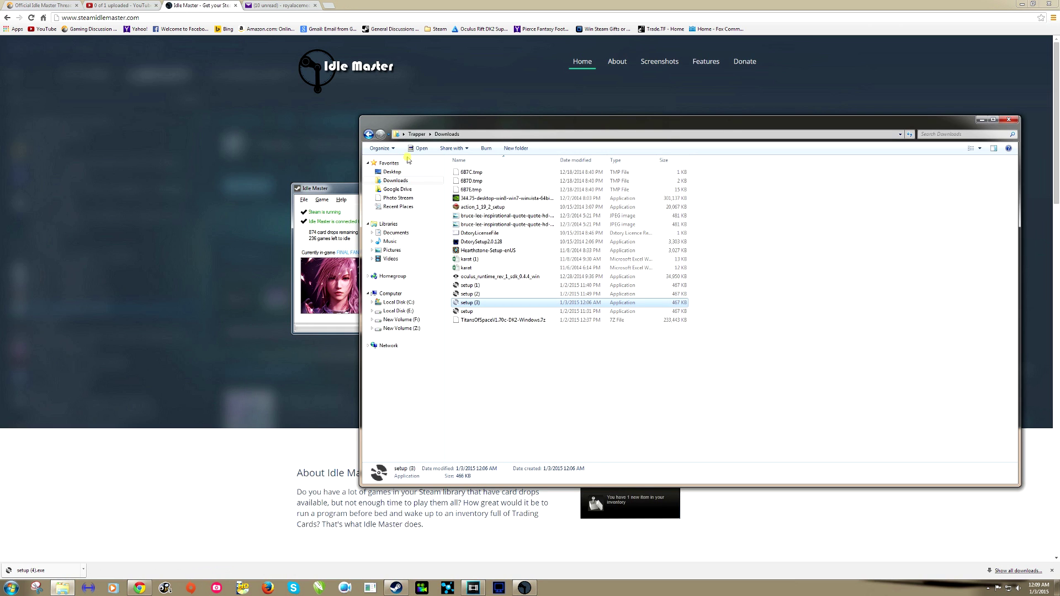
{"action": "left_click", "coordinate": [389, 312]}
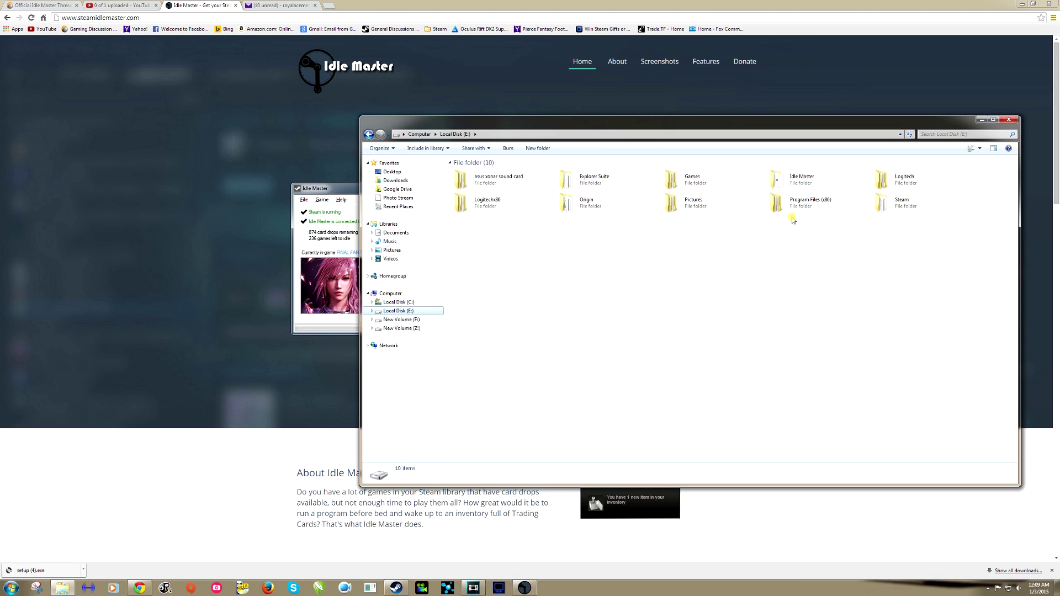
{"action": "left_click", "coordinate": [775, 188]}
{"action": "double_click", "coordinate": [776, 189]}
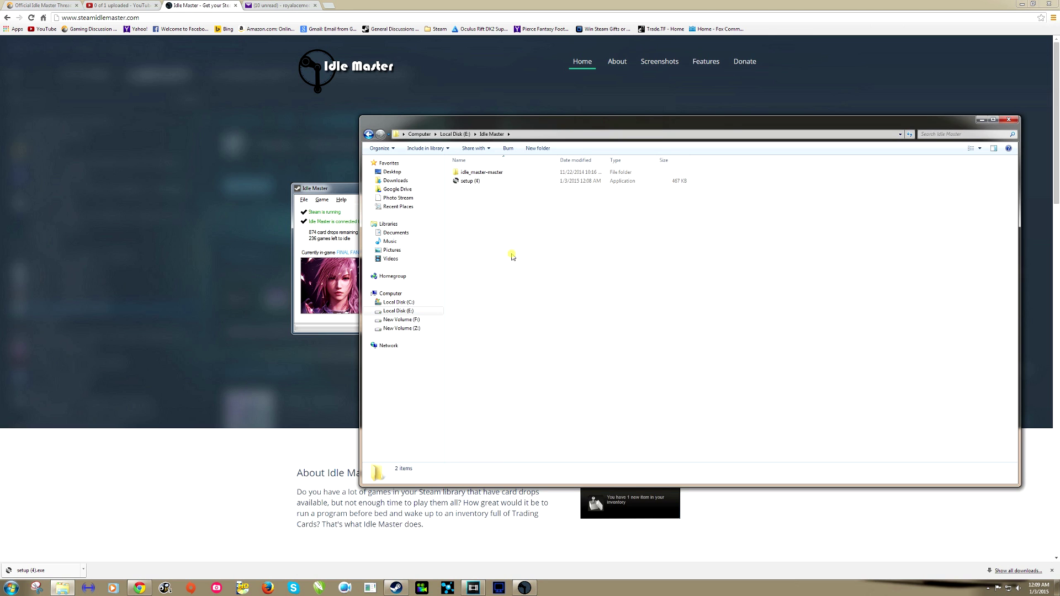
Paste setup (3) into the Idle Master folder, start renaming it, then delete the duplicate.
{"action": "right_click", "coordinate": [477, 213]}
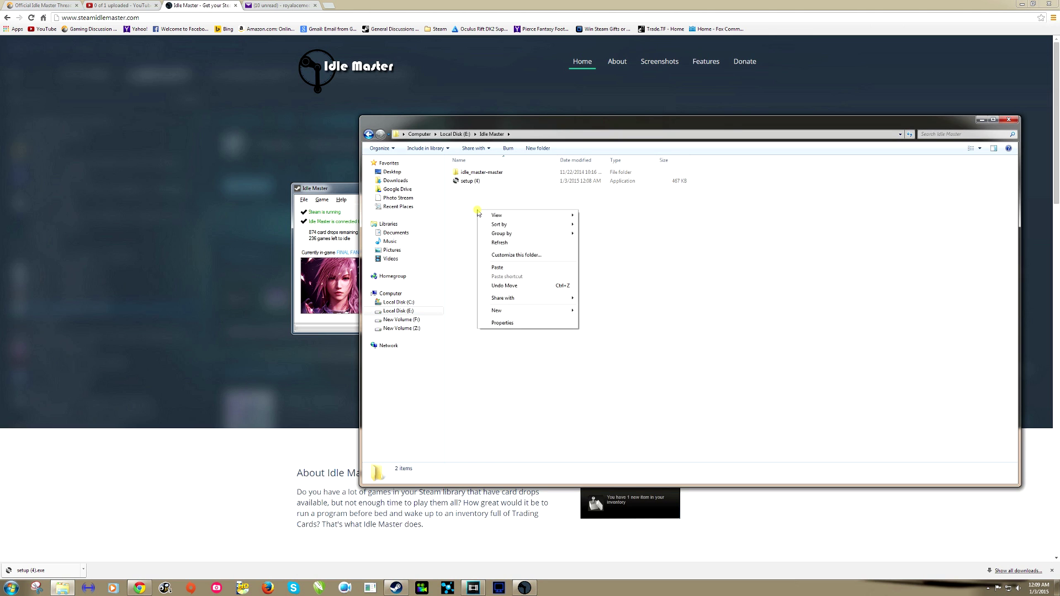
{"action": "left_click", "coordinate": [512, 268]}
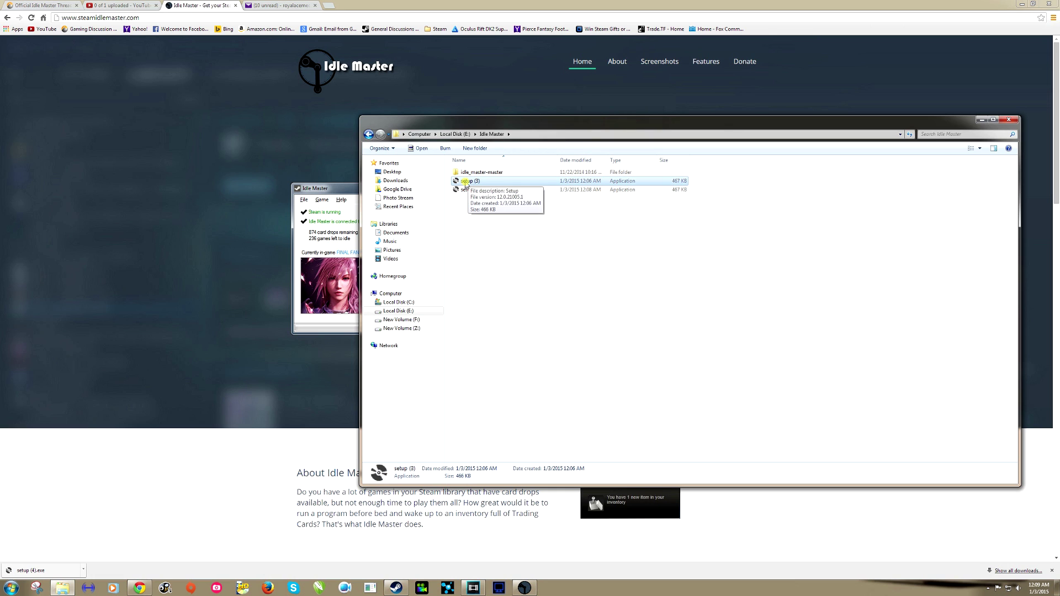
{"action": "key", "text": "F2"}
{"action": "key", "text": "BackSpace"}
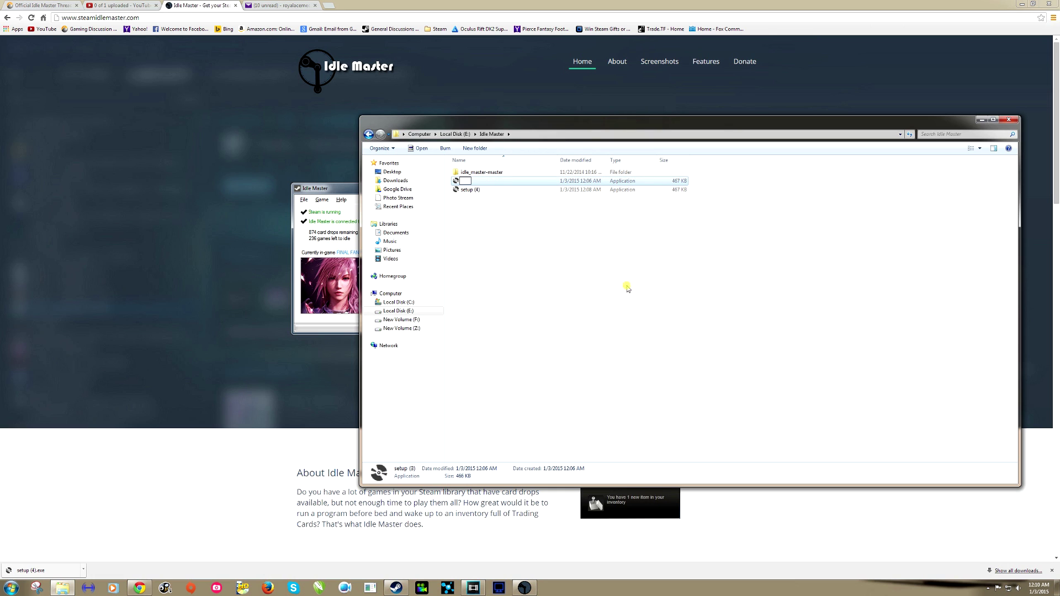
{"action": "key", "text": "Delete"}
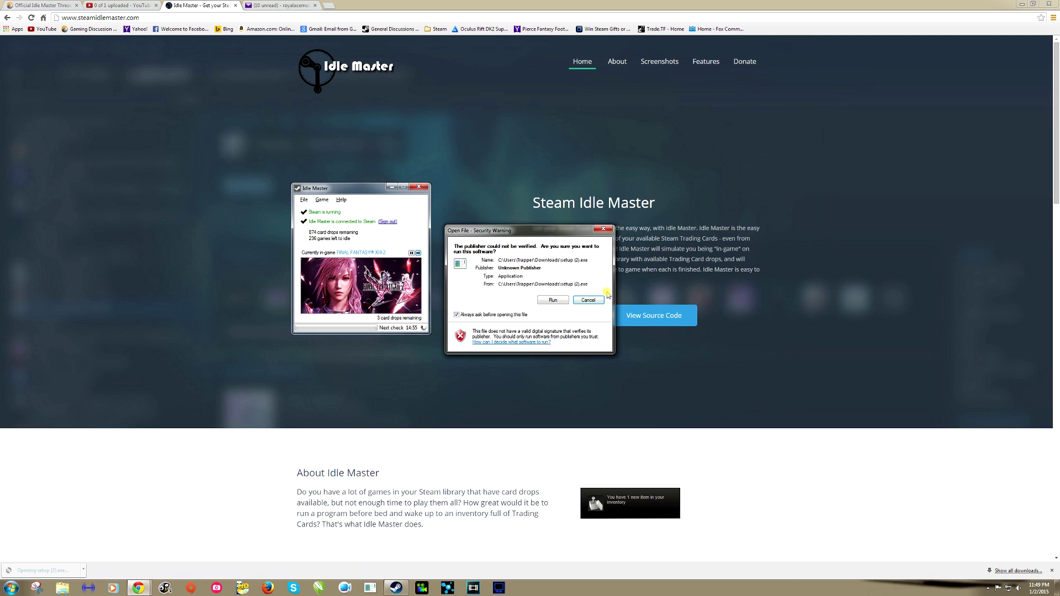
Run the unsigned Idle Master setup, choose Sign in, and reposition the Steam login window.
{"action": "left_click", "coordinate": [550, 300]}
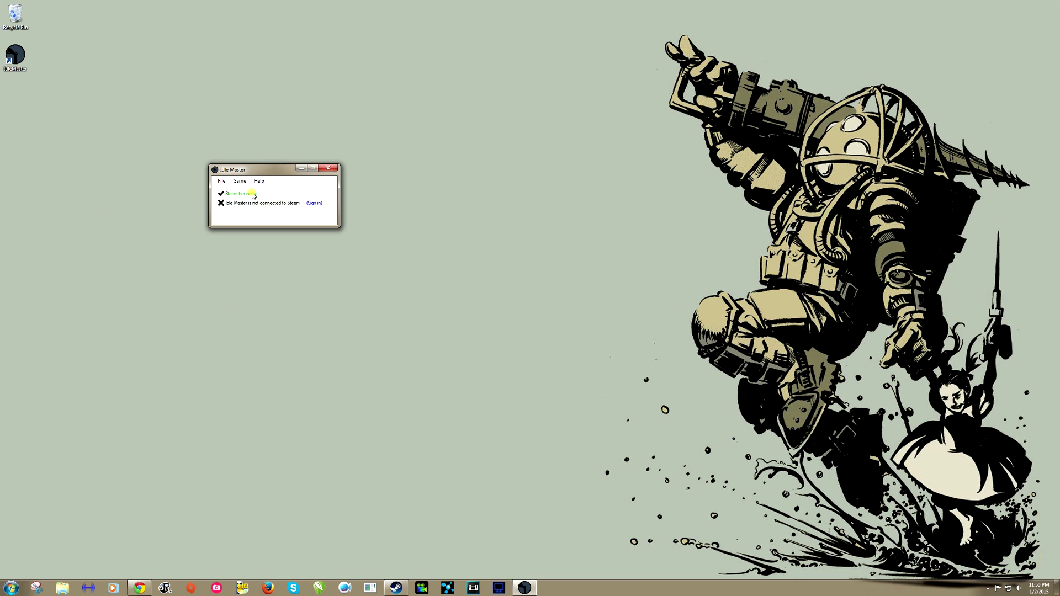
{"action": "left_click", "coordinate": [315, 204]}
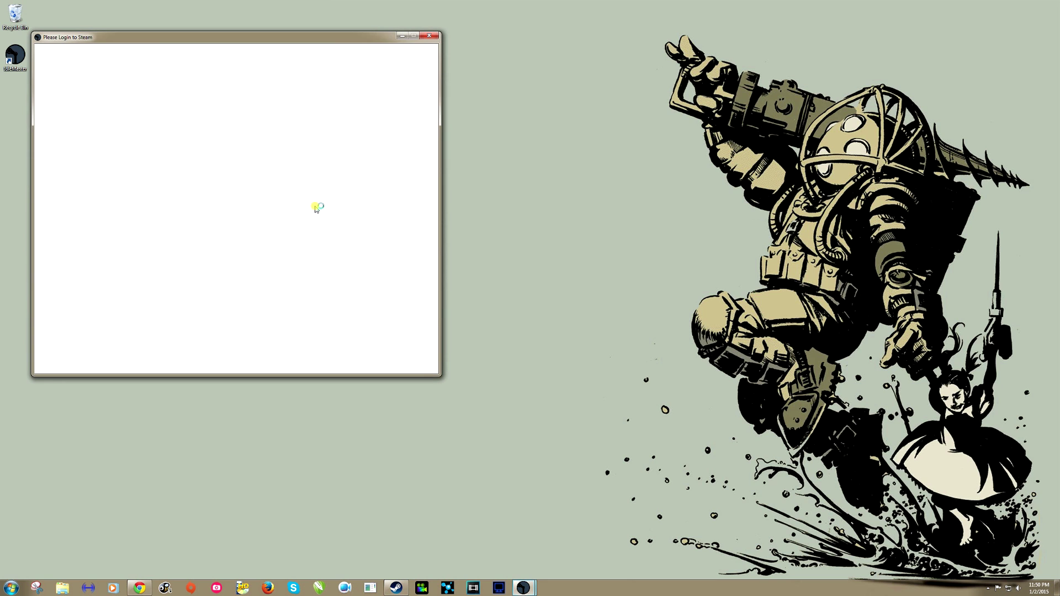
{"action": "left_click_drag", "start_coordinate": [259, 43], "coordinate": [414, 72]}
Enter the Steam username and account password, then sign in.
{"action": "left_click", "coordinate": [217, 124]}
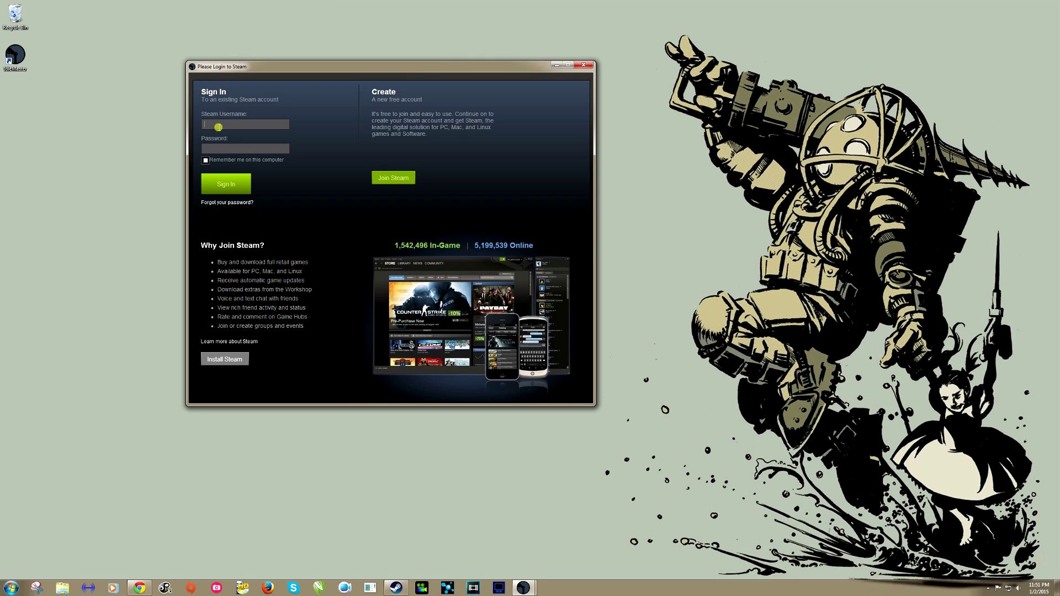
{"action": "type", "text": "c"}
{"action": "type", "text": "*********"}
{"action": "left_click", "coordinate": [218, 187]}
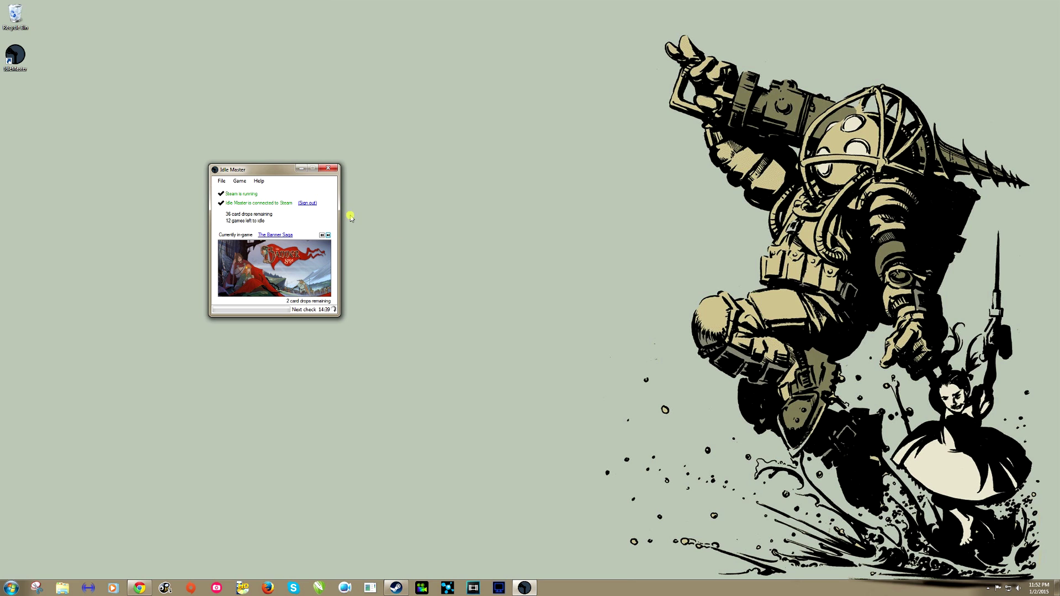
Skip The Banner Saga so Idle Master idles Project Zomboid next.
{"action": "left_click", "coordinate": [328, 235]}
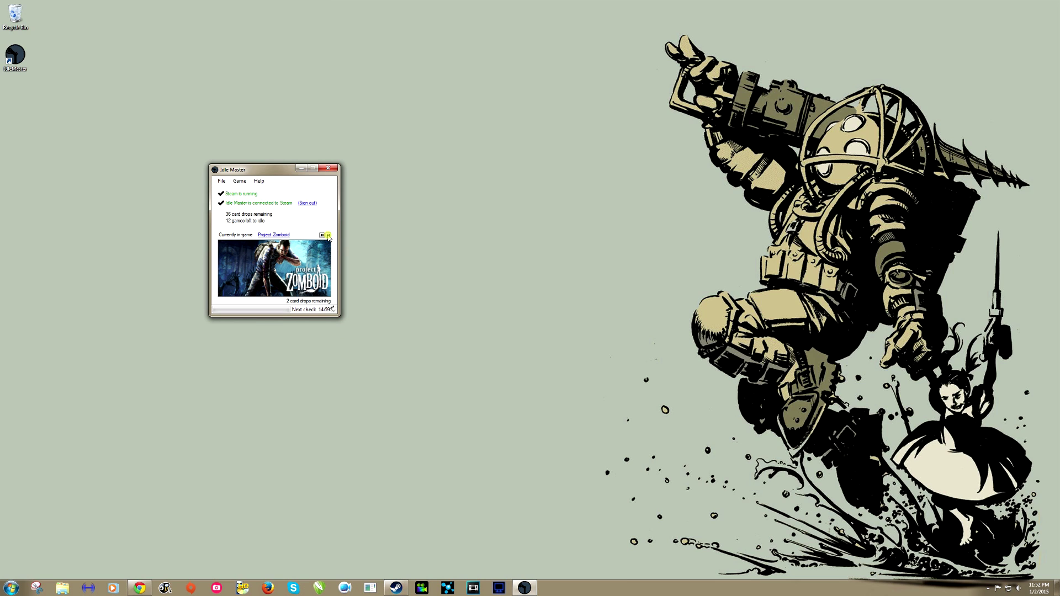
{"action": "left_click", "coordinate": [221, 182]}
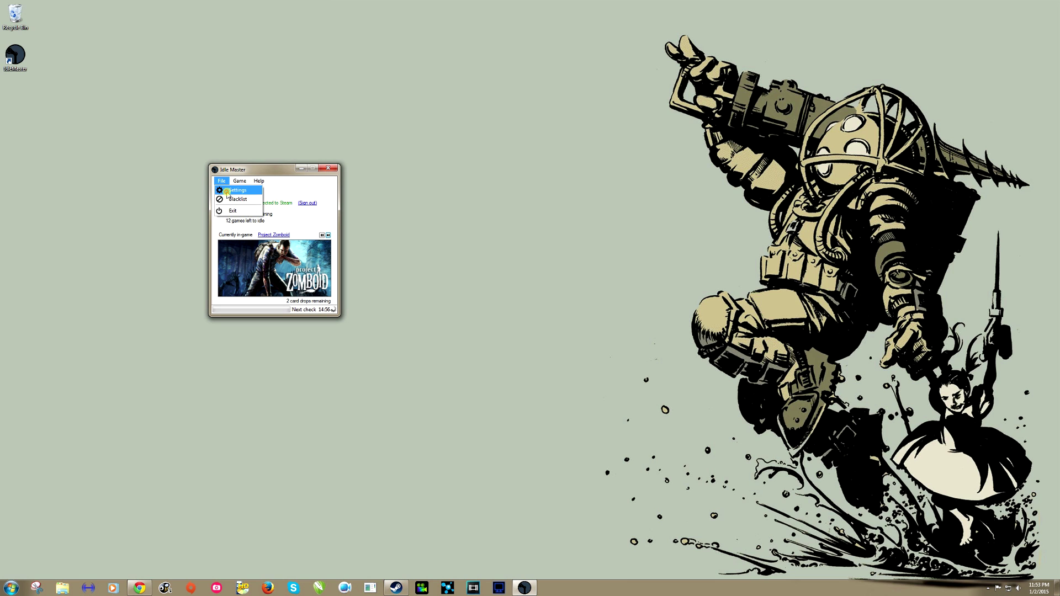
{"action": "left_click", "coordinate": [228, 193]}
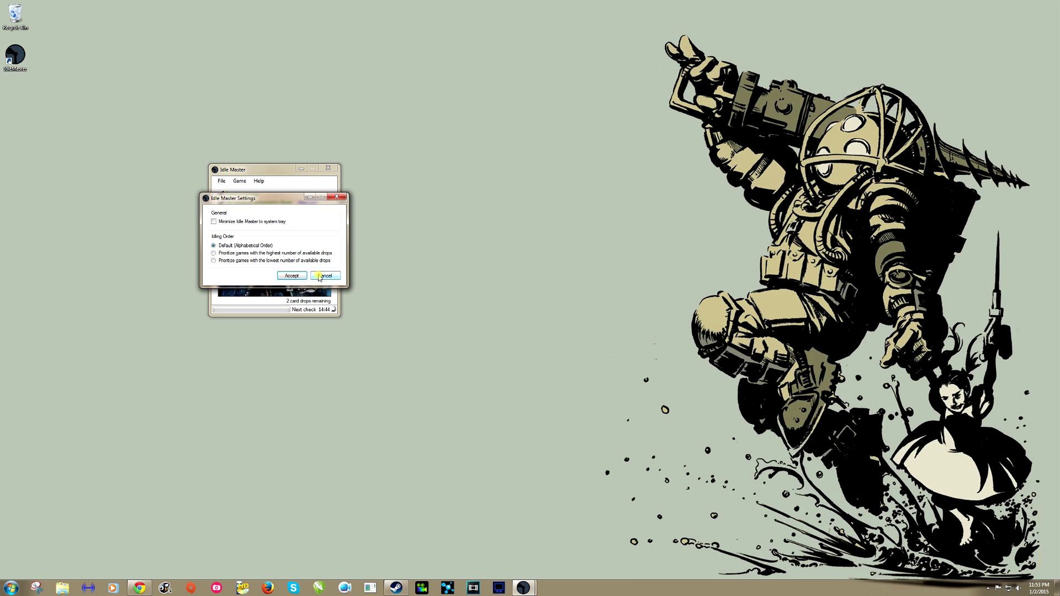
{"action": "left_click", "coordinate": [319, 276]}
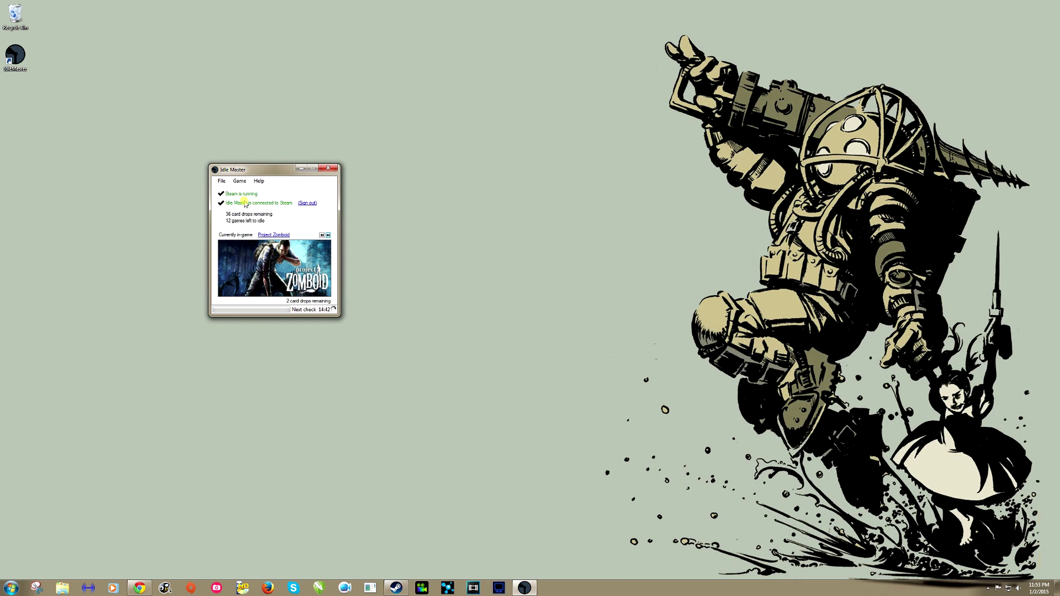
{"action": "left_click", "coordinate": [220, 182]}
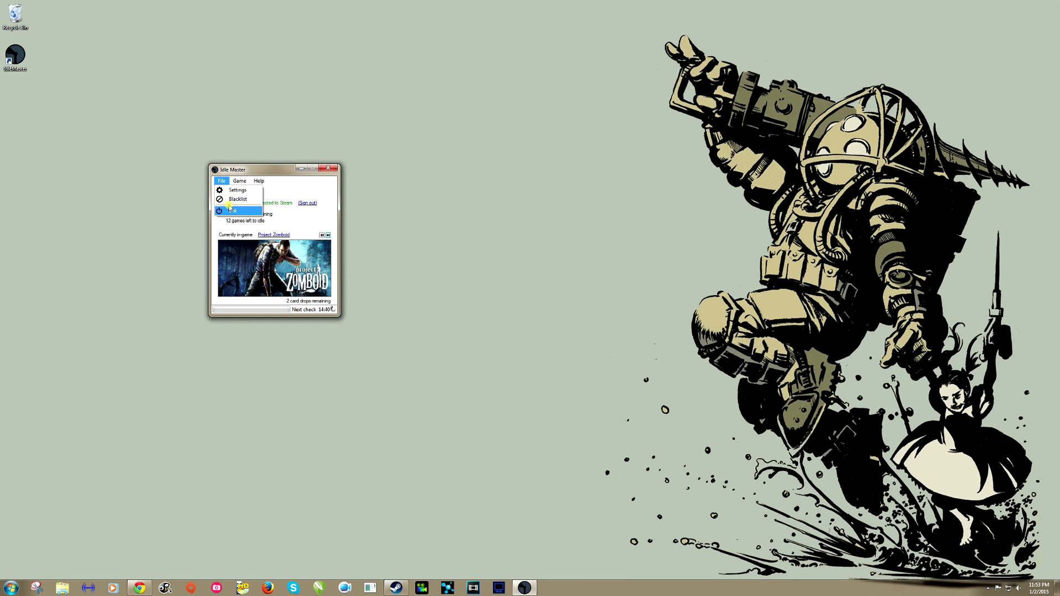
{"action": "left_click", "coordinate": [363, 254]}
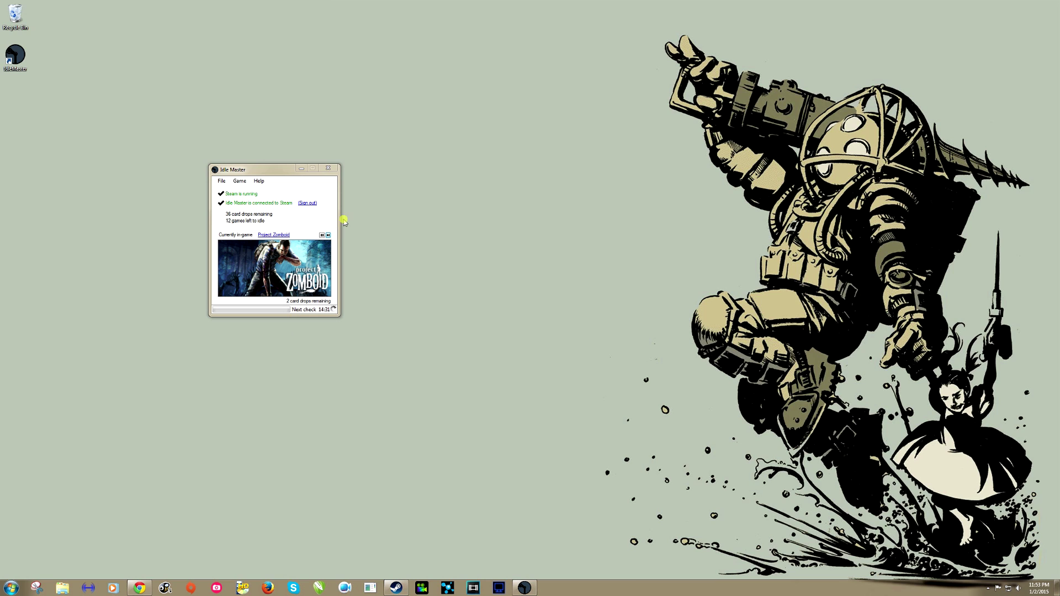
Skip Project Zomboid, 1849 and Boson X to move idling on to Cyto.
{"action": "left_click", "coordinate": [328, 234]}
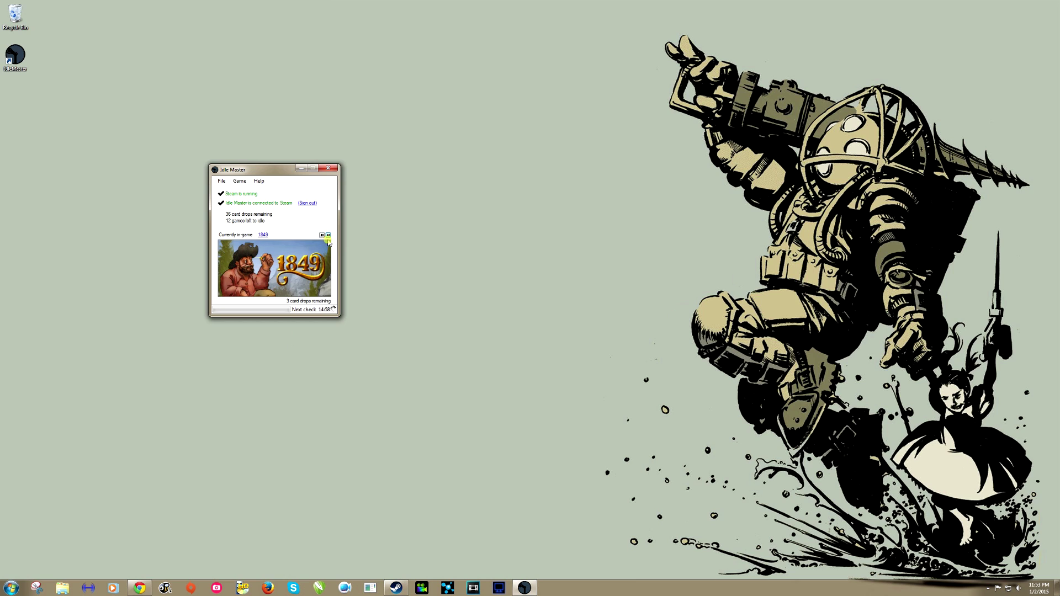
{"action": "left_click", "coordinate": [329, 235]}
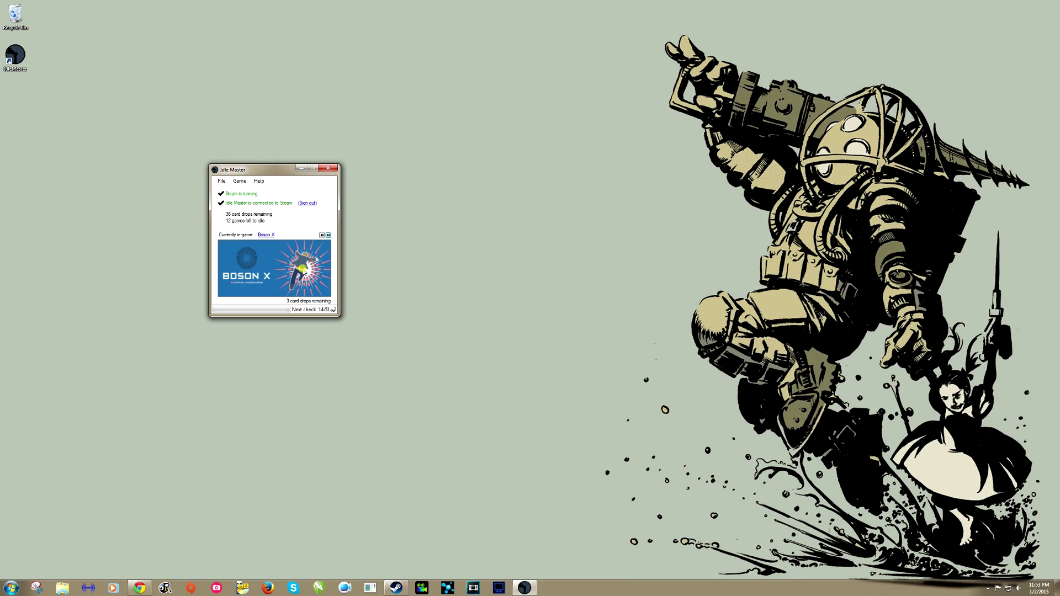
{"action": "left_click", "coordinate": [328, 235]}
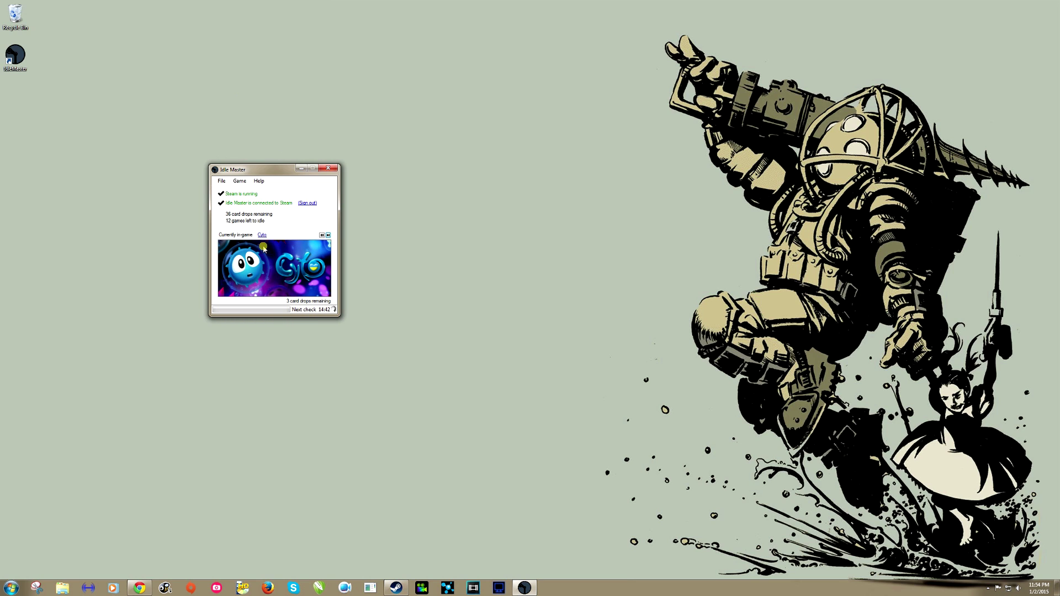
Open and dismiss the idling options menu, then bring Steam's Store page forward.
{"action": "left_click", "coordinate": [249, 182]}
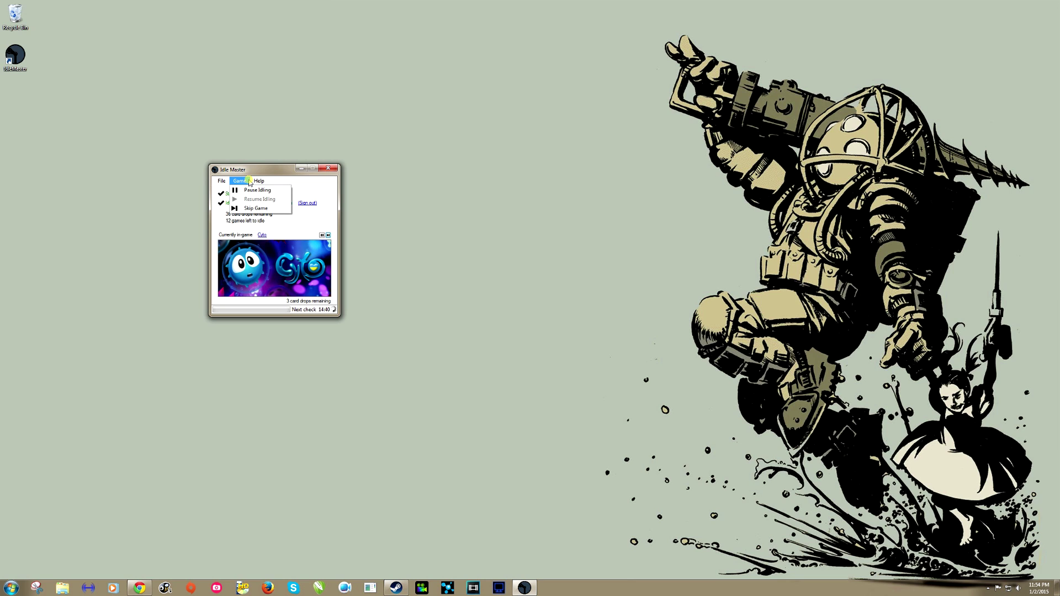
{"action": "left_click", "coordinate": [323, 178]}
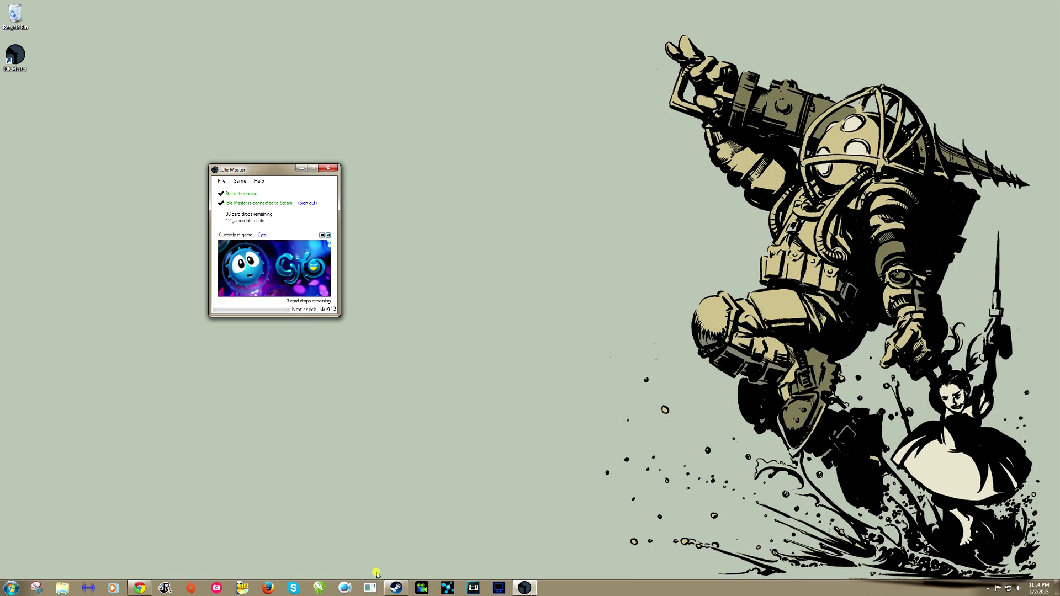
{"action": "left_click", "coordinate": [396, 587]}
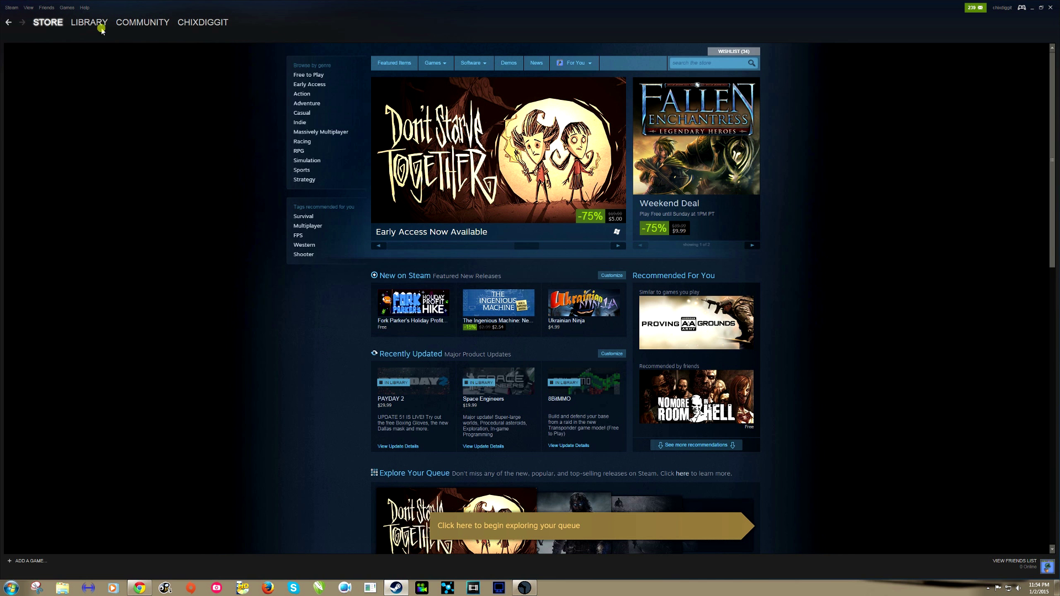
Switch Steam to the games LIBRARY, then minimise all windows to the desktop.
{"action": "left_click", "coordinate": [88, 35]}
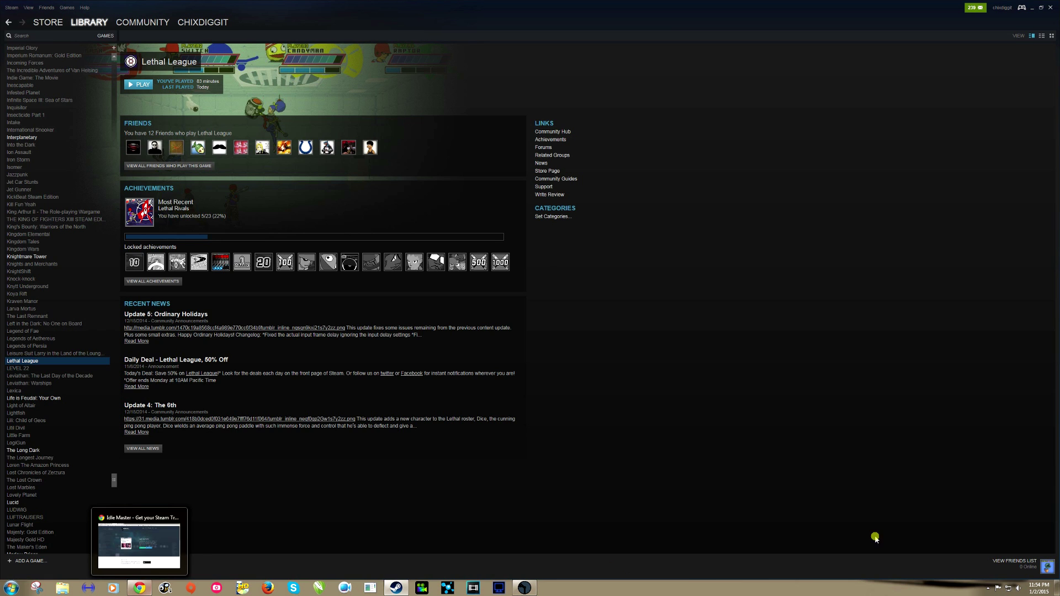
{"action": "left_click", "coordinate": [1055, 586]}
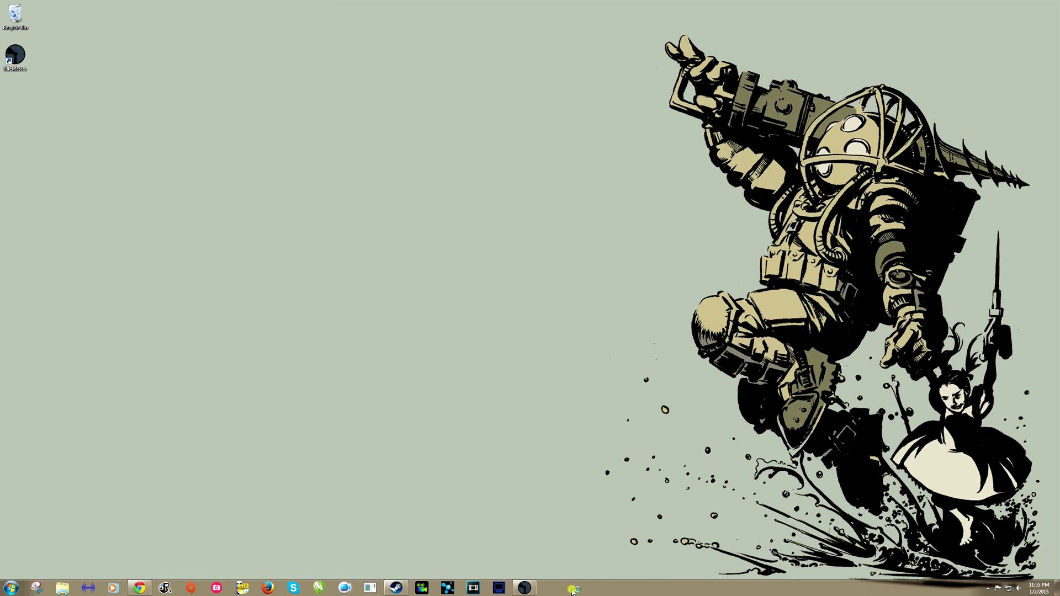
Restore the Idle Master window from the taskbar, showing Cyto being idled.
{"action": "left_click", "coordinate": [526, 589]}
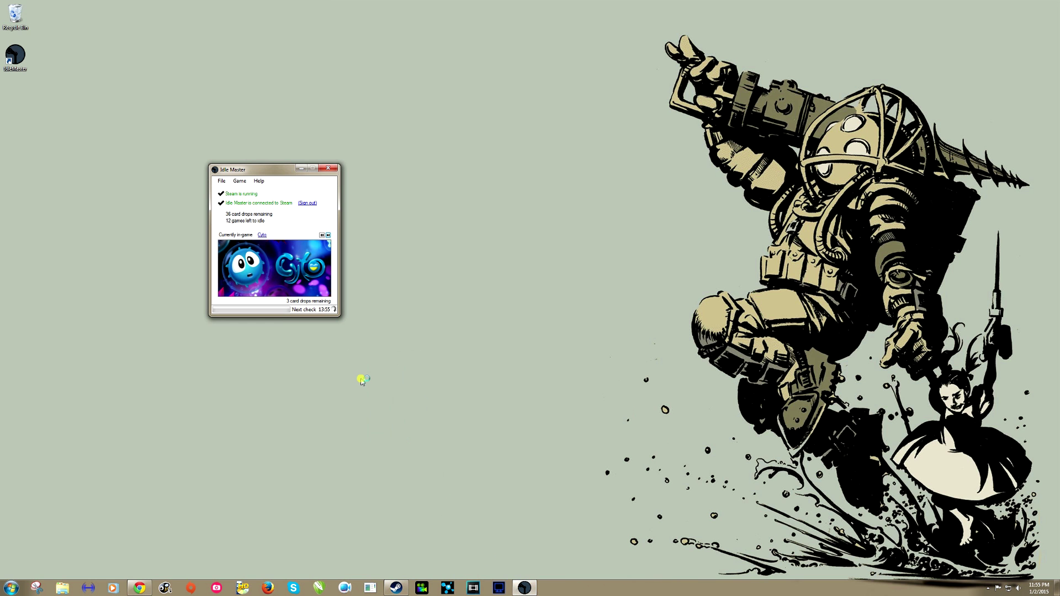